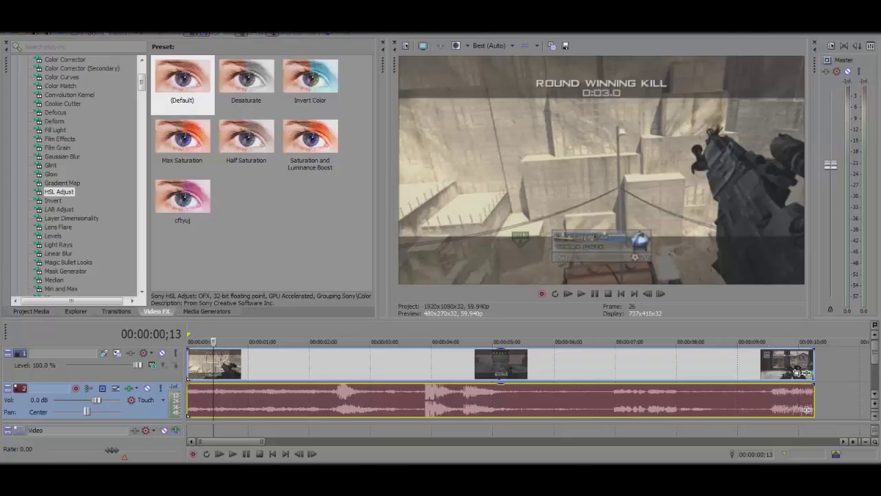
# - Select the gameplay video event with the cursor at 00:00:00;00
pyautogui.click(191, 366)
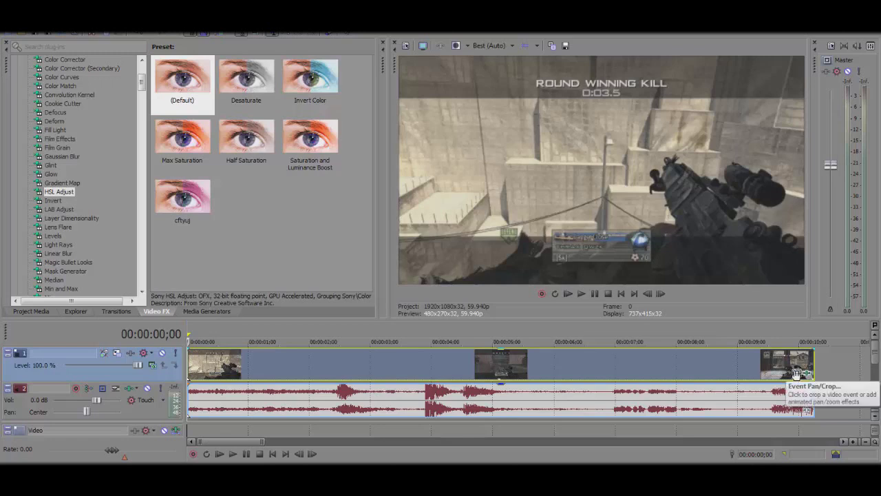
# - Open the clip's Pan/Crop settings and enlarge the Video Event FX window
pyautogui.click(798, 374)
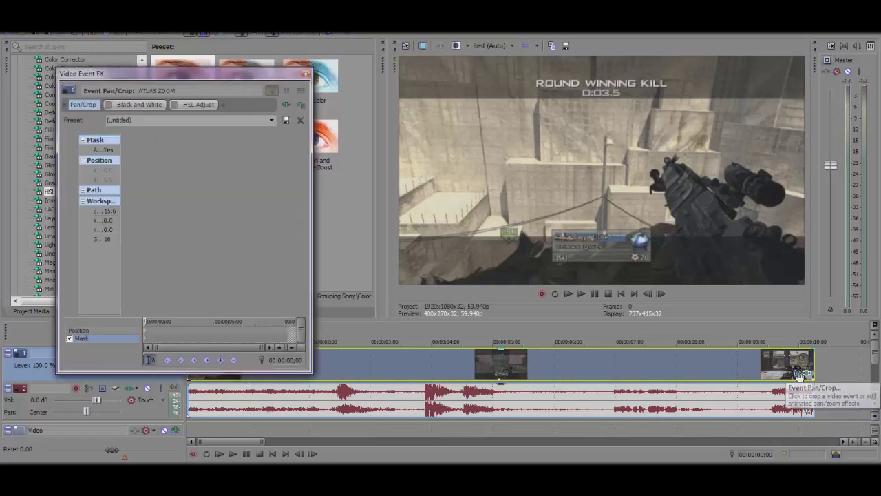
pyautogui.moveTo(312, 232); pyautogui.dragTo(670, 311)
pyautogui.moveTo(644, 373); pyautogui.dragTo(644, 463)
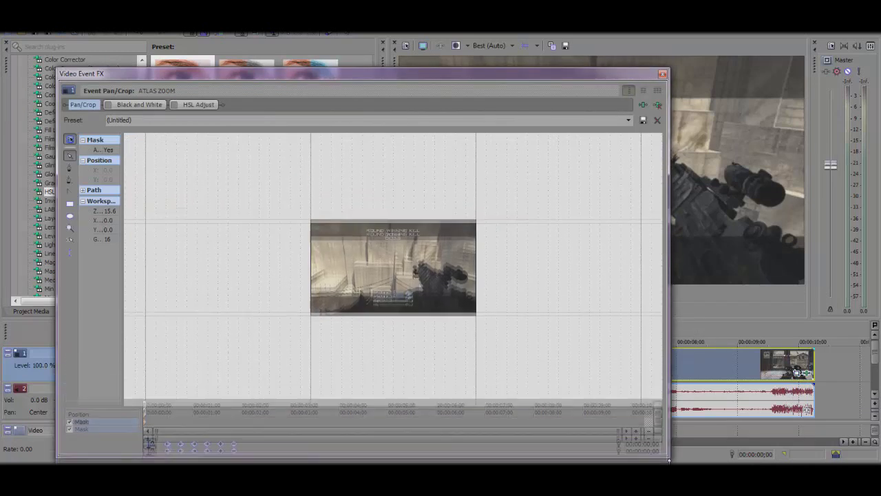
pyautogui.moveTo(667, 90); pyautogui.dragTo(713, 90)
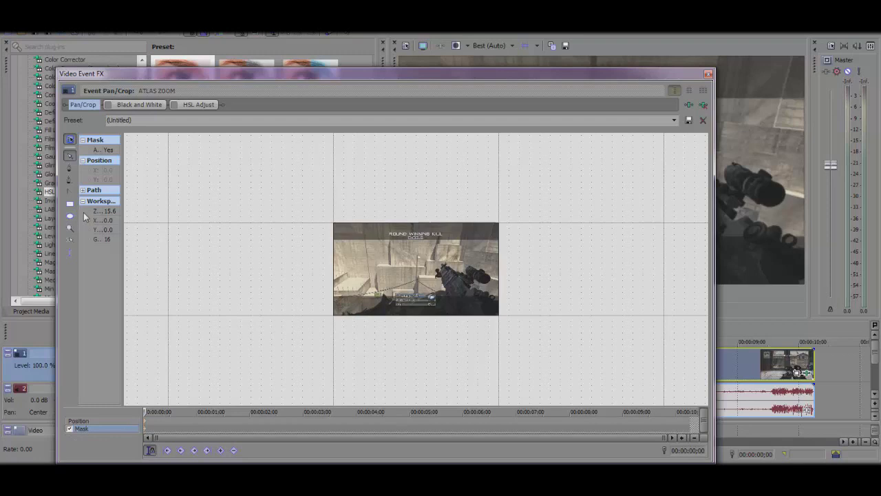
# - Keep Mask set to Yes and zoom the workspace in on the frame
pyautogui.click(113, 151)
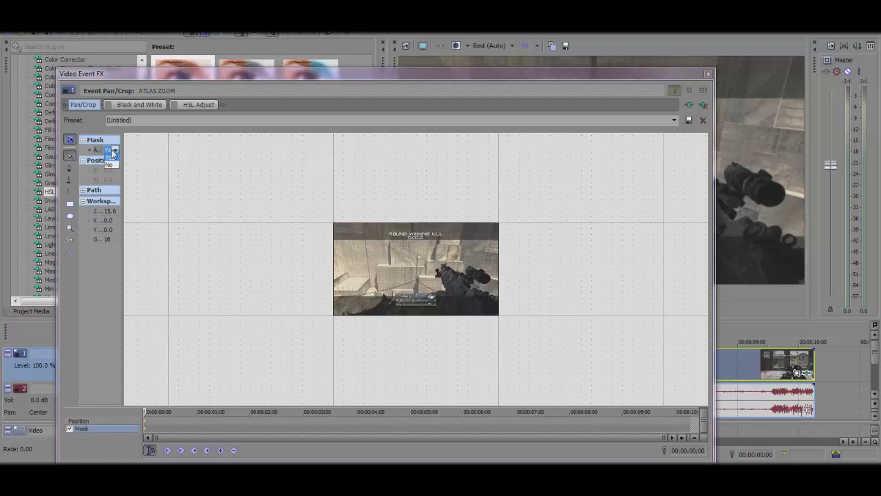
pyautogui.click(111, 155)
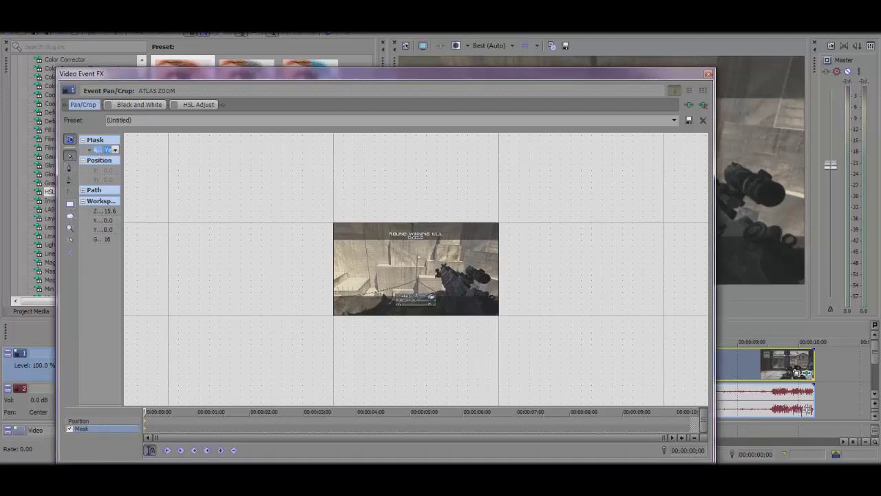
pyautogui.click(70, 228)
pyautogui.click(407, 267)
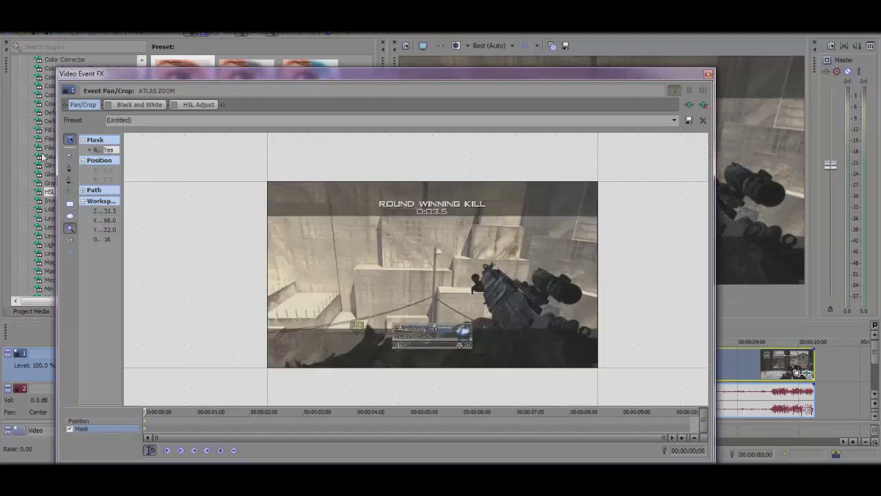
# - Draw a rectangle mask over the bottom kill-feed HUD bar, centred at X 960.0, Y 879.2
pyautogui.click(70, 205)
pyautogui.moveTo(255, 177); pyautogui.dragTo(663, 216)
pyautogui.moveTo(625, 390); pyautogui.dragTo(232, 328)
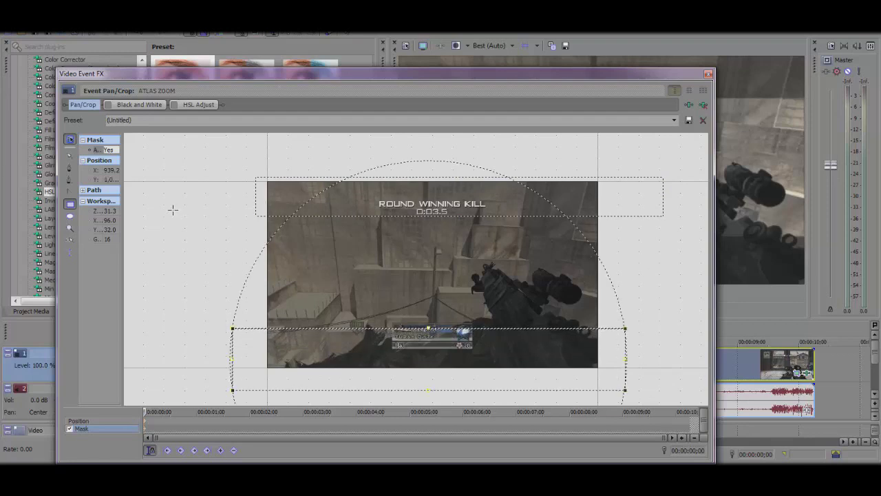
pyautogui.moveTo(172, 210); pyautogui.dragTo(247, 241)
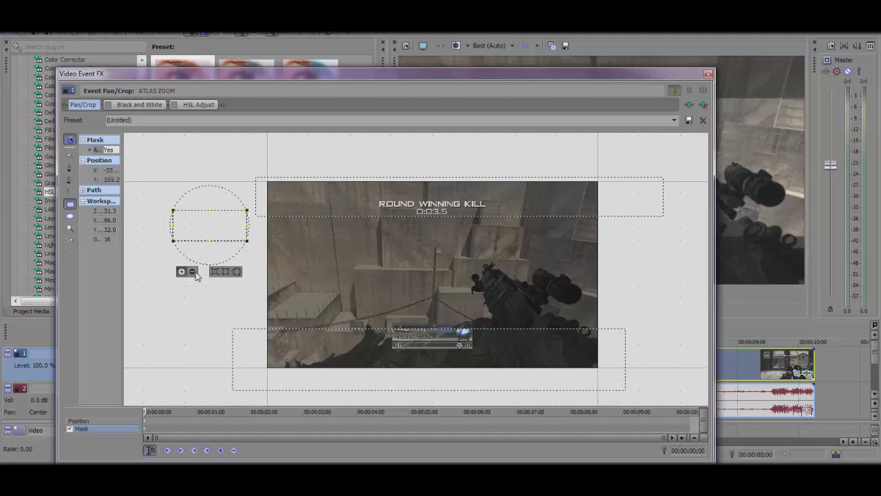
pyautogui.moveTo(207, 219); pyautogui.dragTo(406, 336)
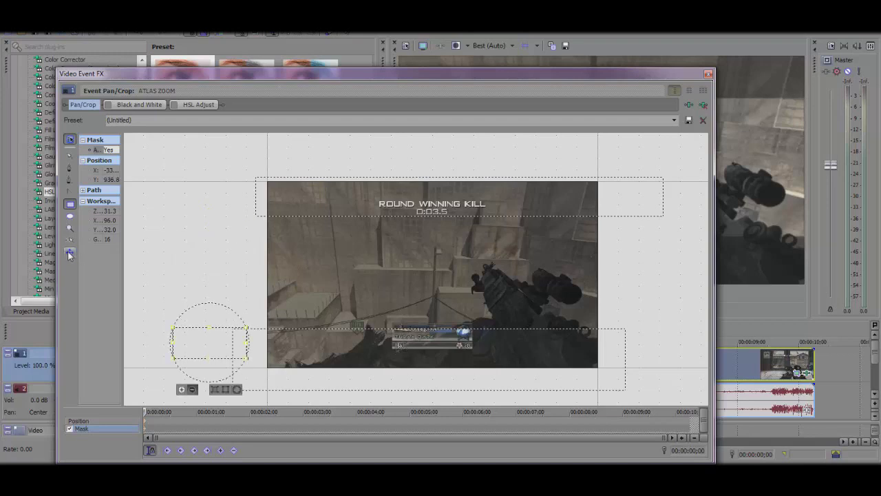
pyautogui.moveTo(210, 348); pyautogui.dragTo(425, 337)
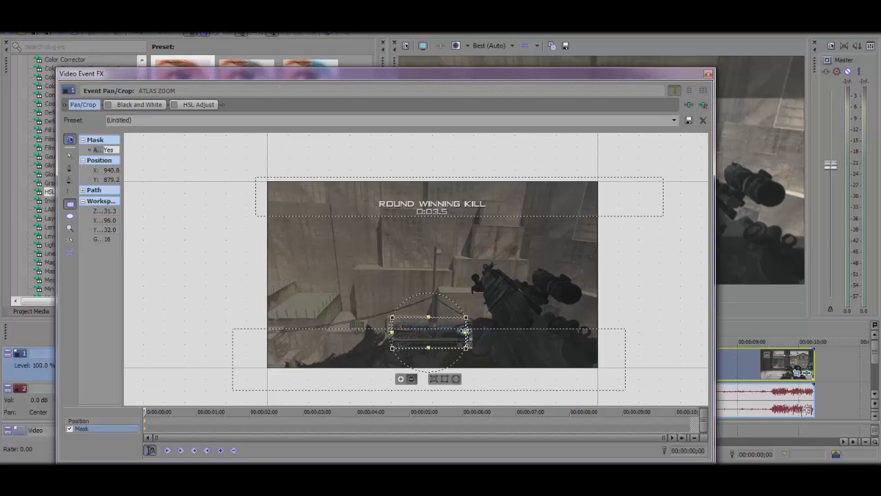
pyautogui.moveTo(466, 332); pyautogui.dragTo(472, 332)
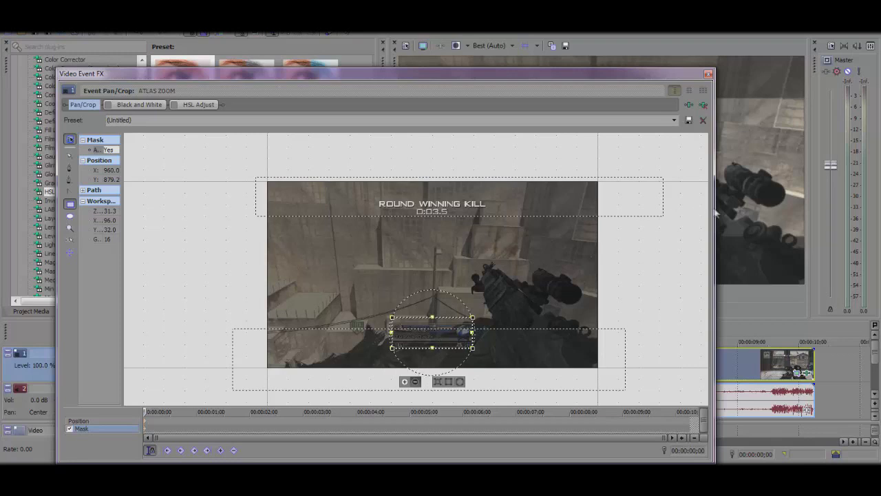
pyautogui.moveTo(713, 208); pyautogui.dragTo(421, 208)
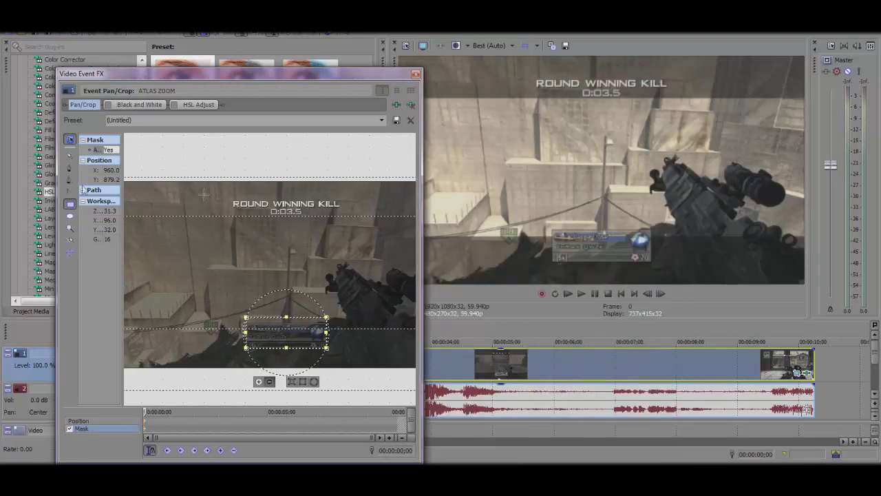
# - Toggle the mask's Apply to FX to No and back to Yes, then close the Pan/Crop window
pyautogui.click(108, 151)
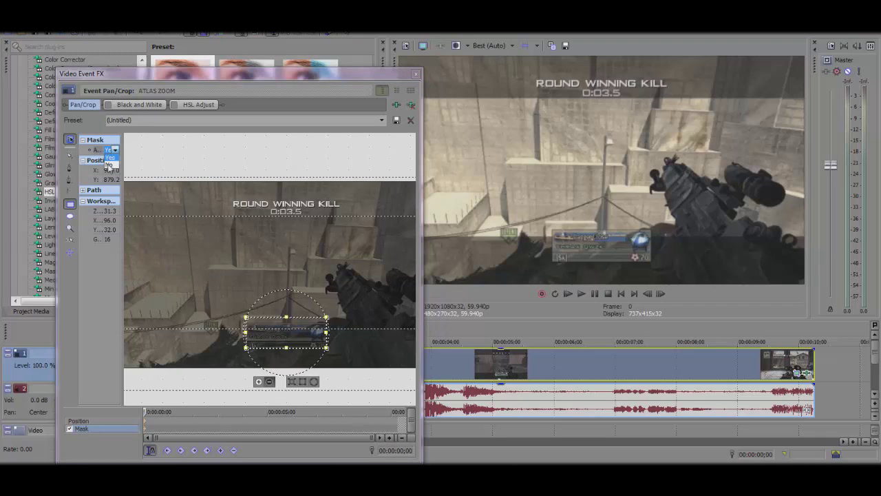
pyautogui.click(108, 166)
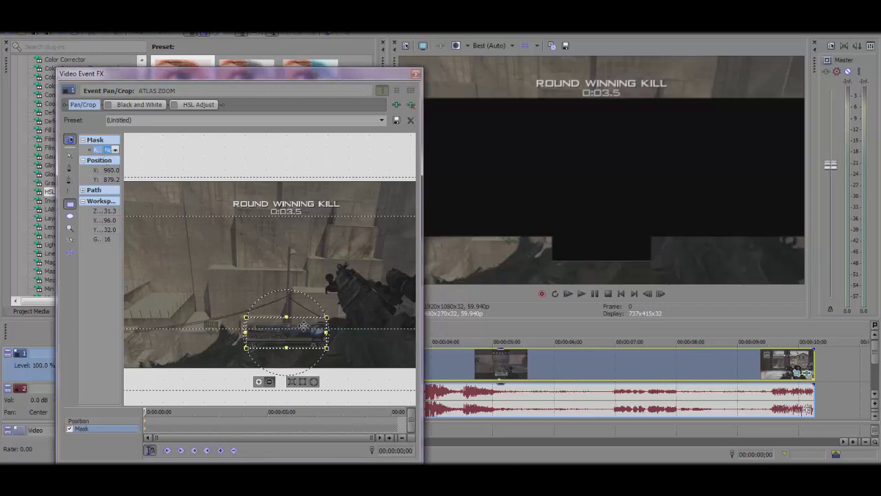
pyautogui.moveTo(285, 347); pyautogui.dragTo(285, 348)
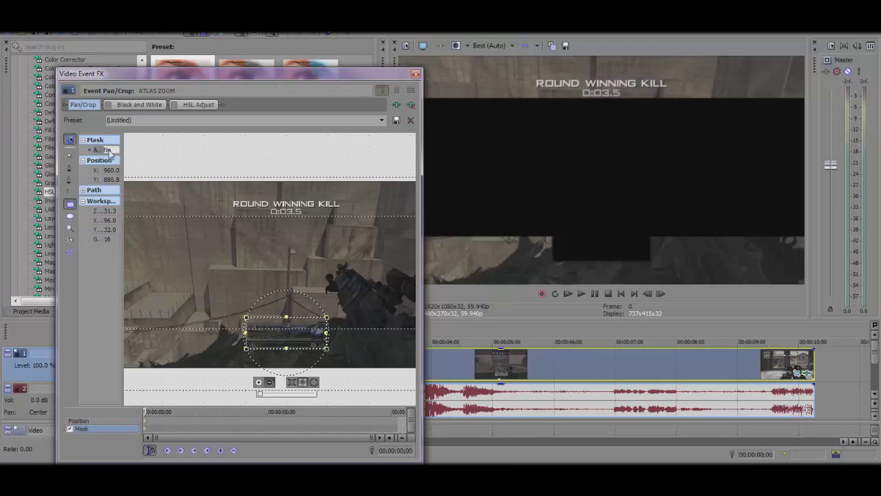
pyautogui.moveTo(123, 152); pyautogui.dragTo(133, 183)
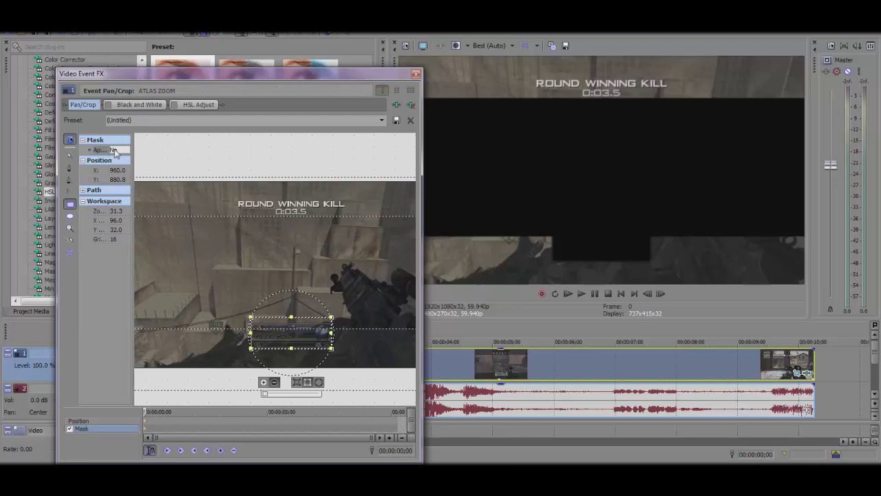
pyautogui.click(117, 151)
pyautogui.click(117, 158)
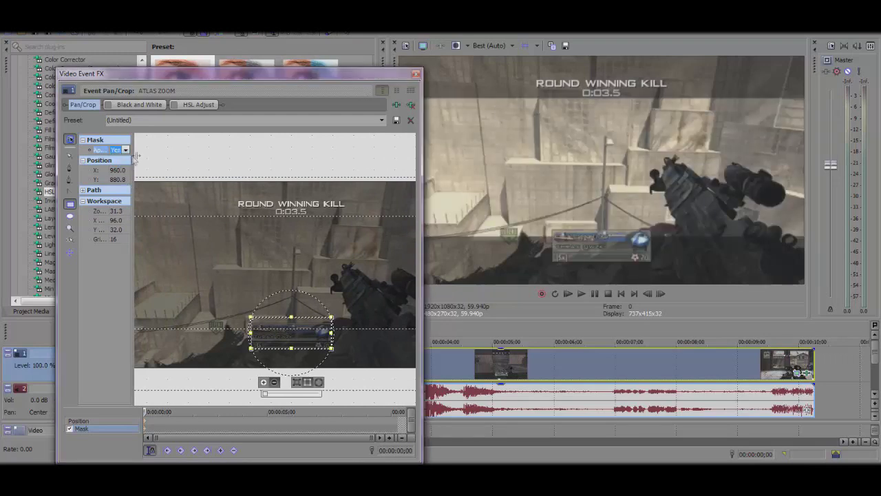
pyautogui.click(415, 74)
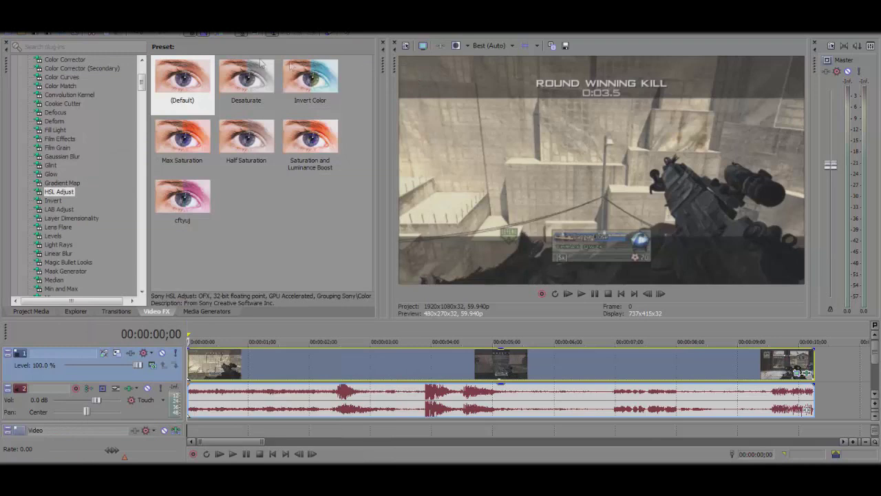
# - Apply the HSL Adjust (Default) preset to the gameplay clip and enable it
pyautogui.click(177, 105)
pyautogui.moveTo(177, 100); pyautogui.dragTo(806, 376)
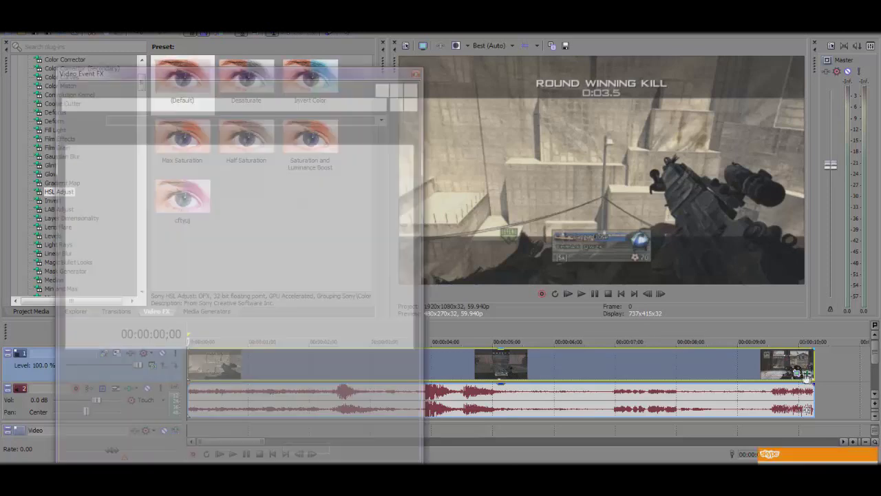
pyautogui.click(197, 104)
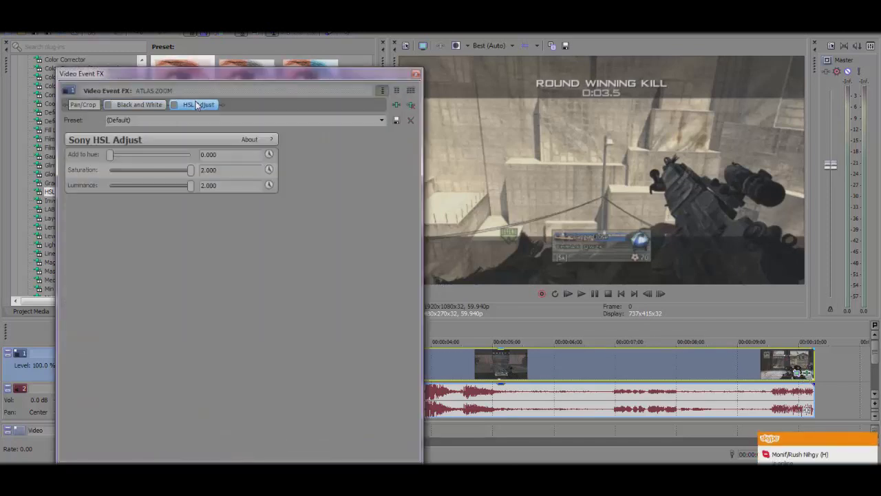
pyautogui.click(174, 104)
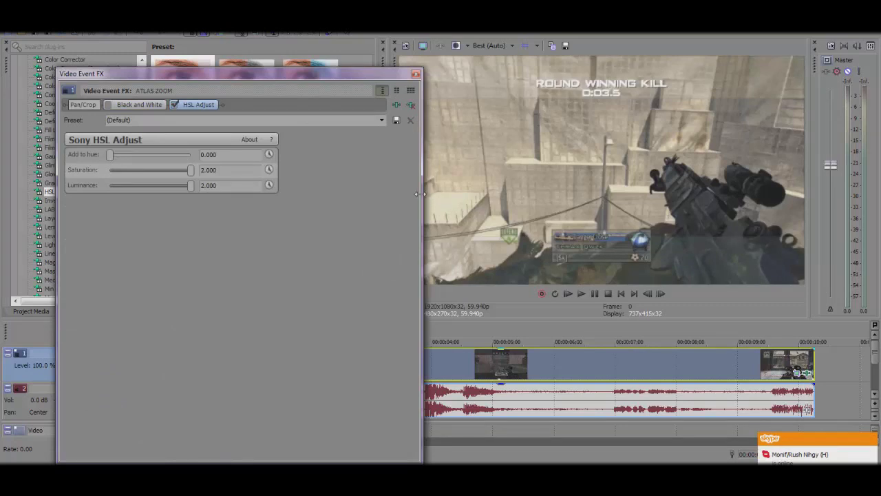
pyautogui.moveTo(417, 194); pyautogui.dragTo(329, 195)
pyautogui.click(397, 378)
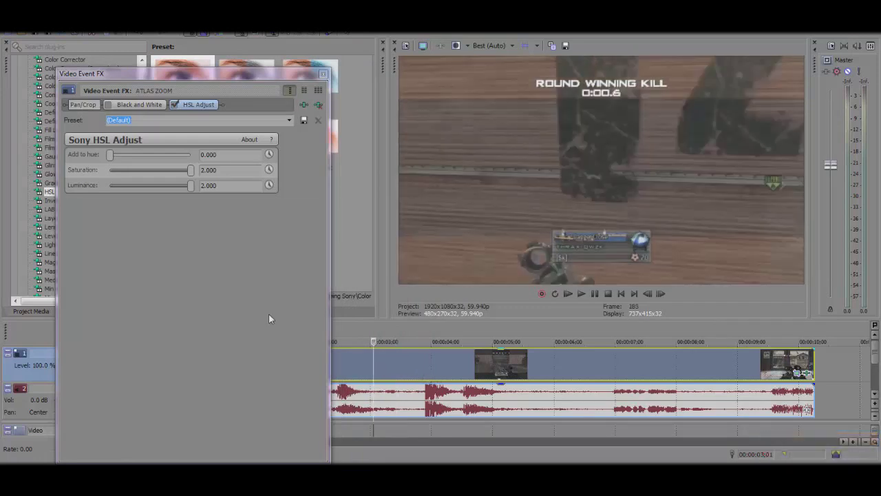
# - Drag HSL Saturation down to 1.143 and Luminance to 1.755, scrubbing the timeline to check
pyautogui.moveTo(191, 170); pyautogui.dragTo(155, 177)
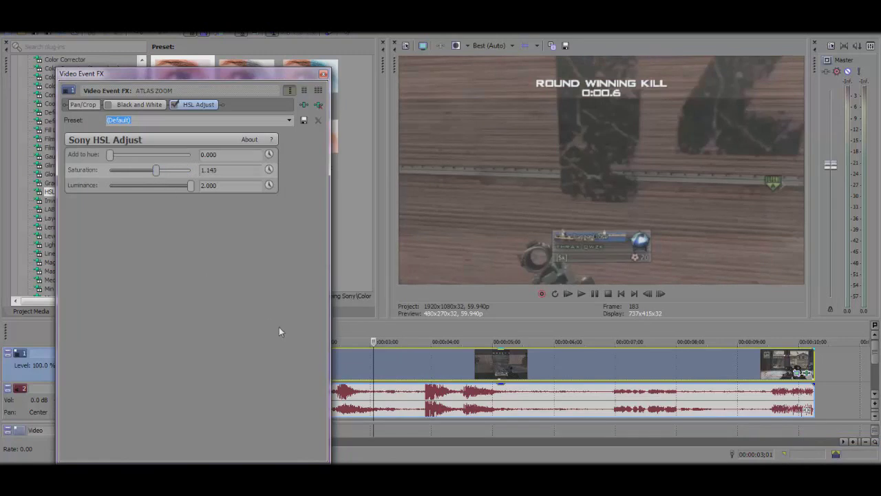
pyautogui.click(393, 398)
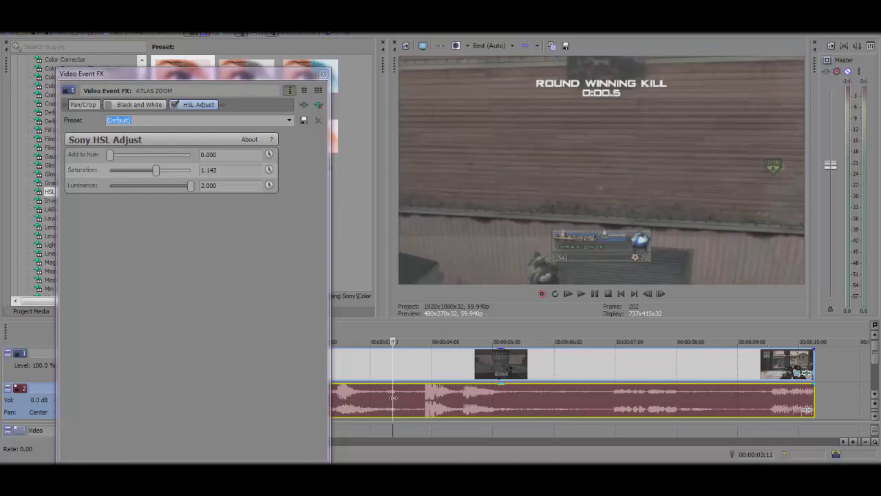
pyautogui.click(408, 403)
pyautogui.click(417, 408)
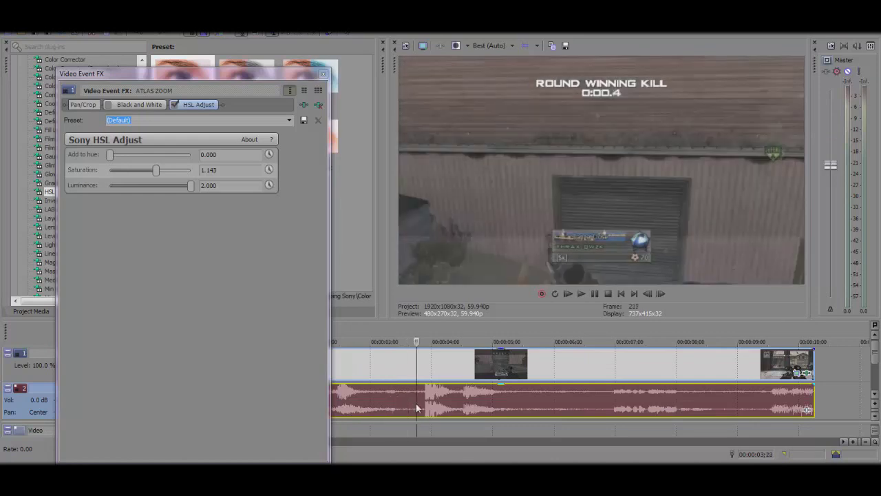
pyautogui.click(421, 406)
pyautogui.click(423, 407)
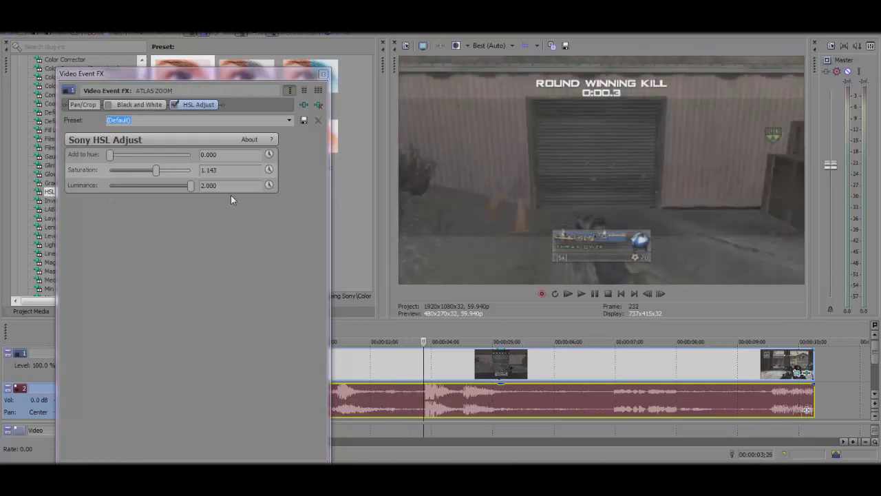
pyautogui.moveTo(187, 186); pyautogui.dragTo(90, 189)
pyautogui.moveTo(283, 204); pyautogui.dragTo(181, 212)
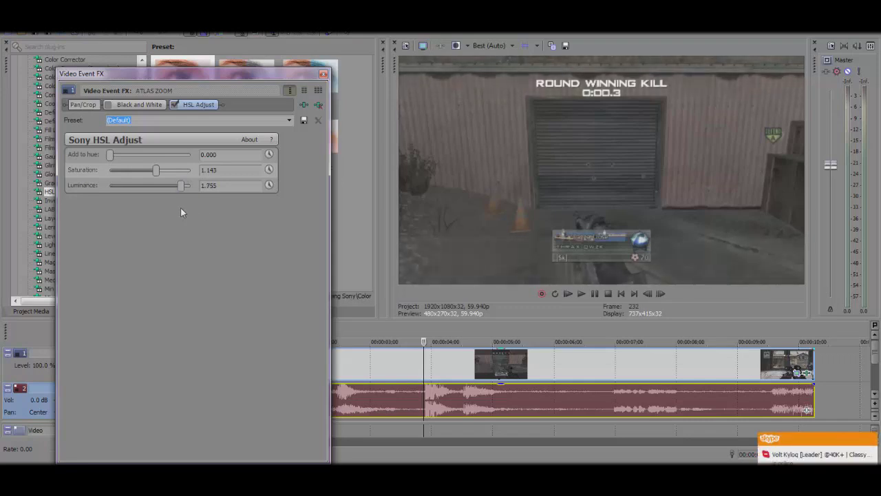
pyautogui.click(364, 413)
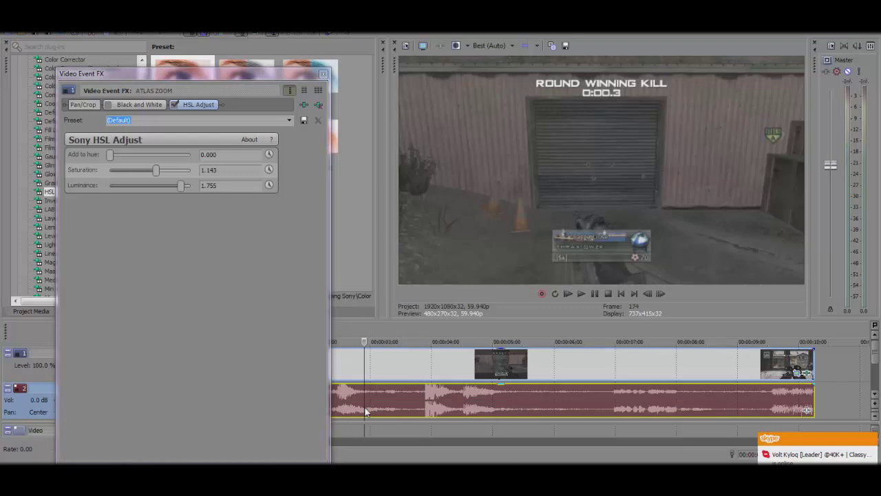